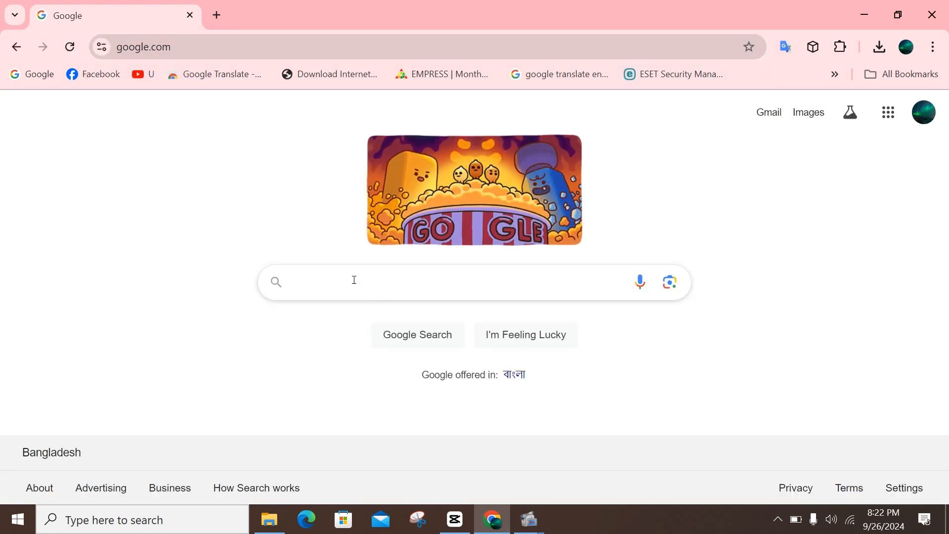
# - Search Google for "canon lbp 325x printer driver download"
pyautogui.write('cano')
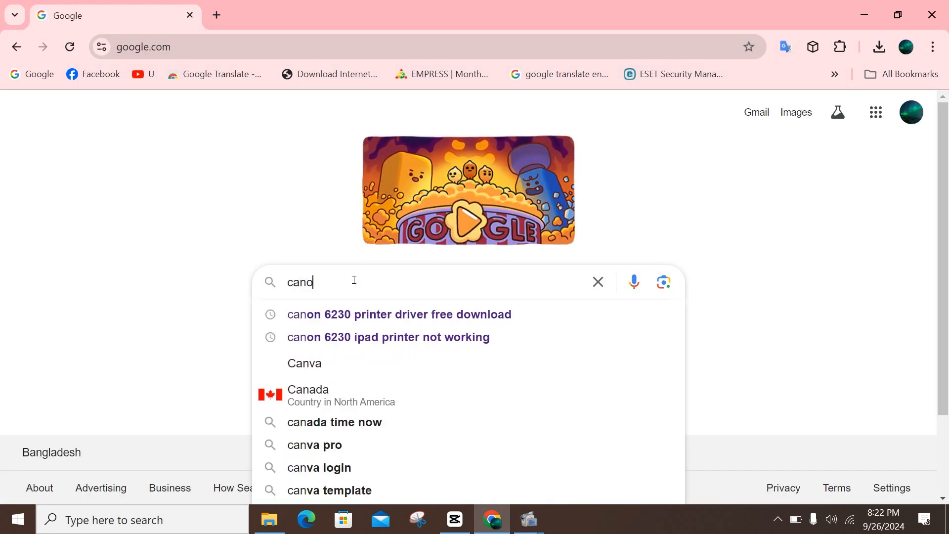
pyautogui.write('n lbp ')
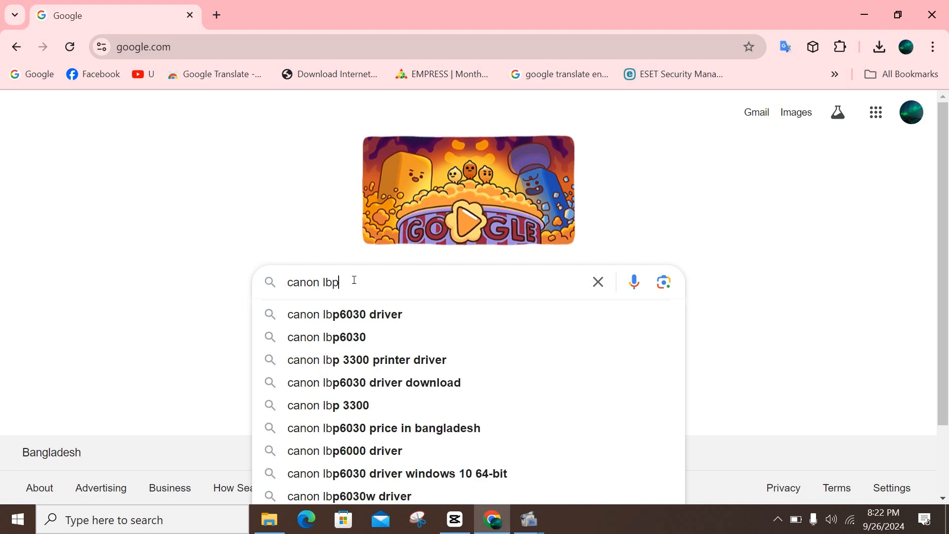
pyautogui.write('325x')
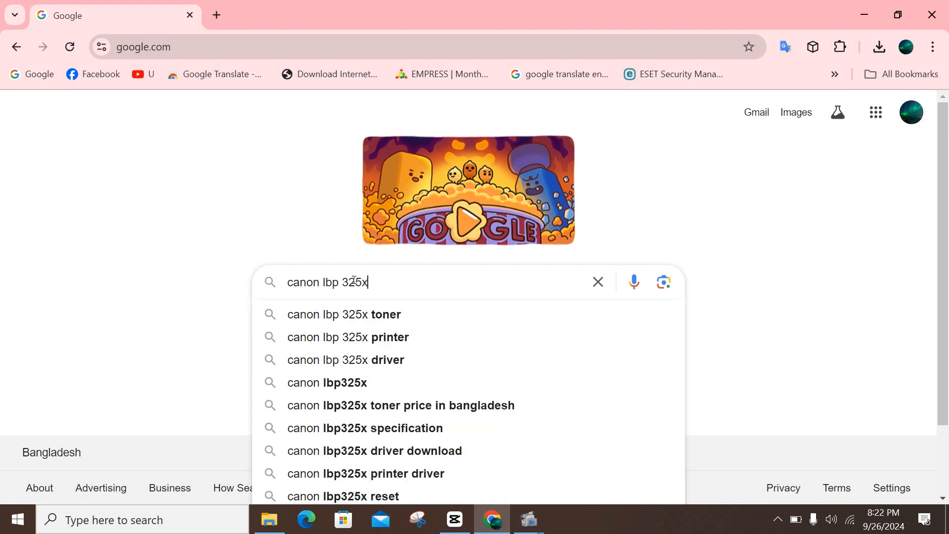
pyautogui.write(' pri')
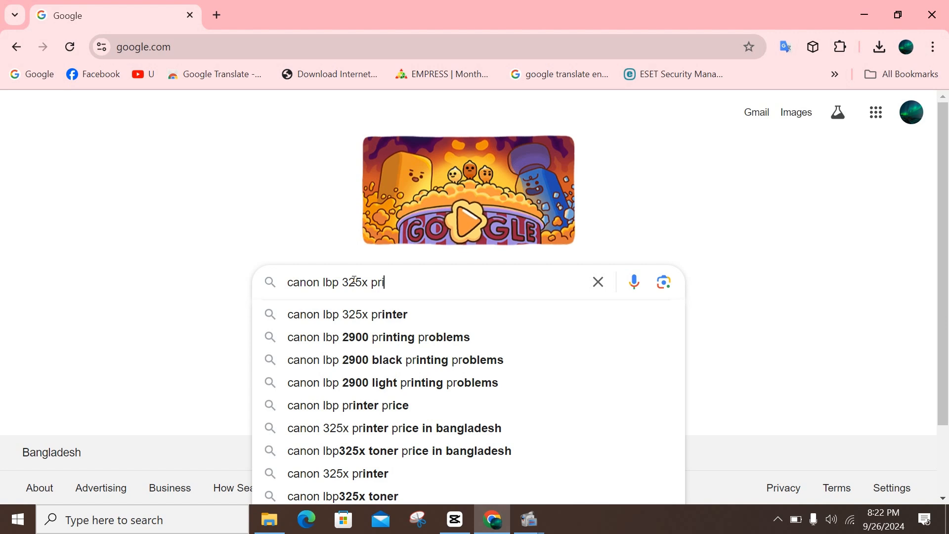
pyautogui.write('n')
pyautogui.press('BackSpace')
pyautogui.press('BackSpace')
pyautogui.write('inter')
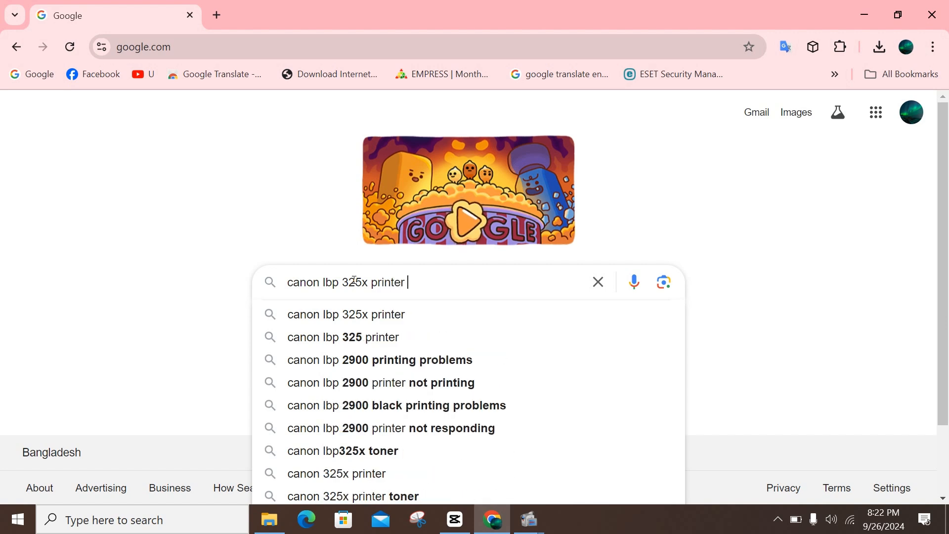
pyautogui.write(' drive')
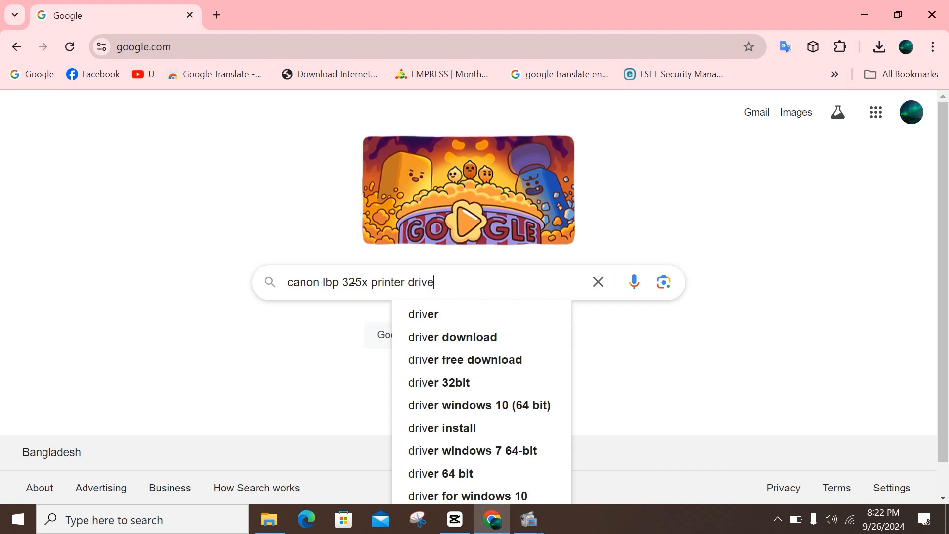
pyautogui.write('r')
pyautogui.click(451, 314)
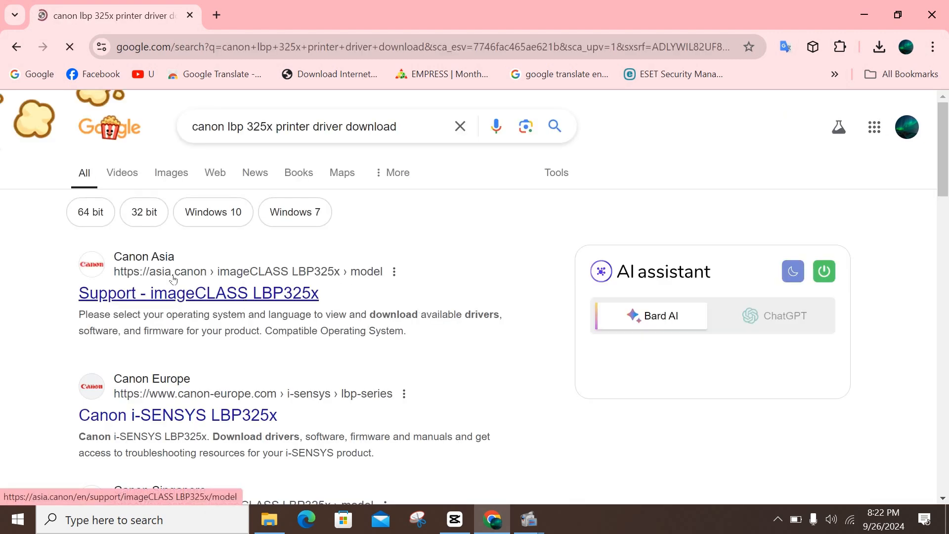
# - From Canon Asia's imageCLASS LBP325x support page, open the [Windows 64bit] Generic Plus PCL6 Printer Driver V3.00 download page
pyautogui.click(170, 269)
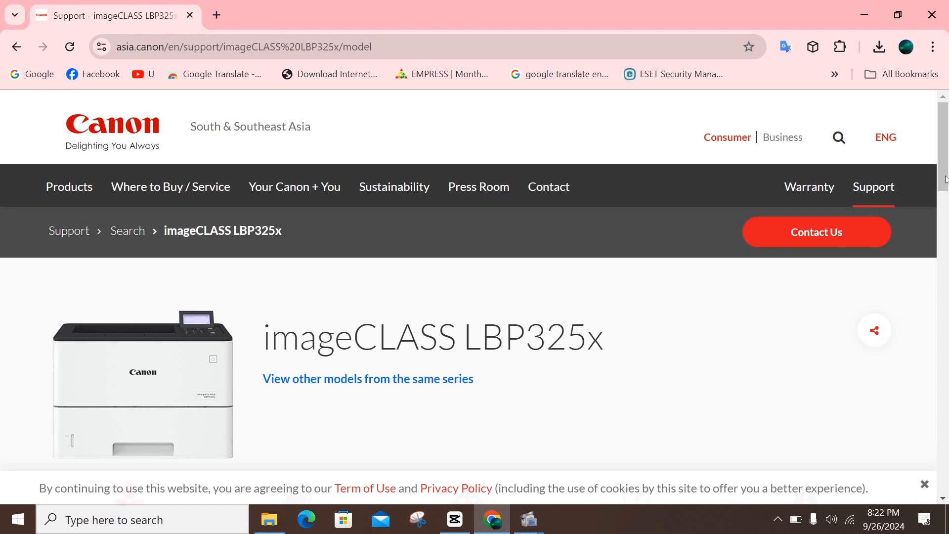
pyautogui.scroll(-5, 110, 296)
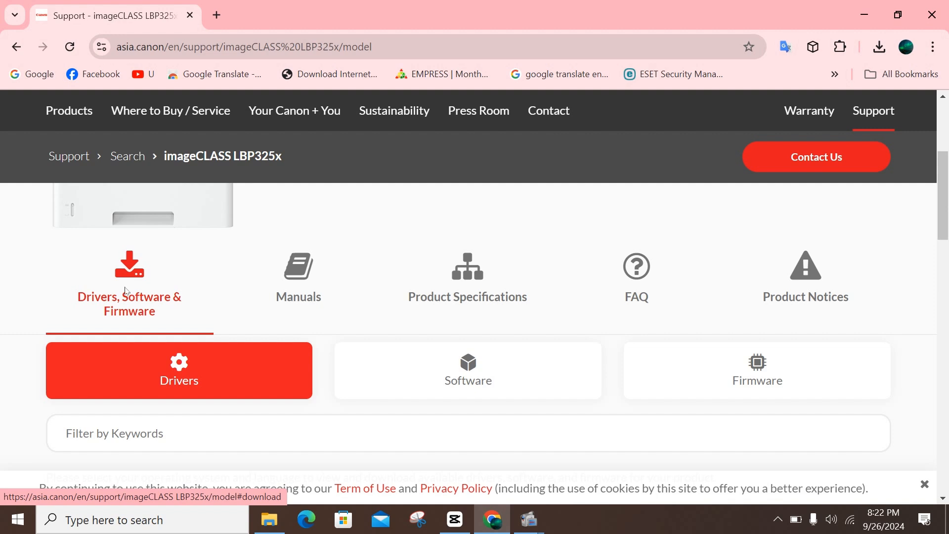
pyautogui.click(157, 380)
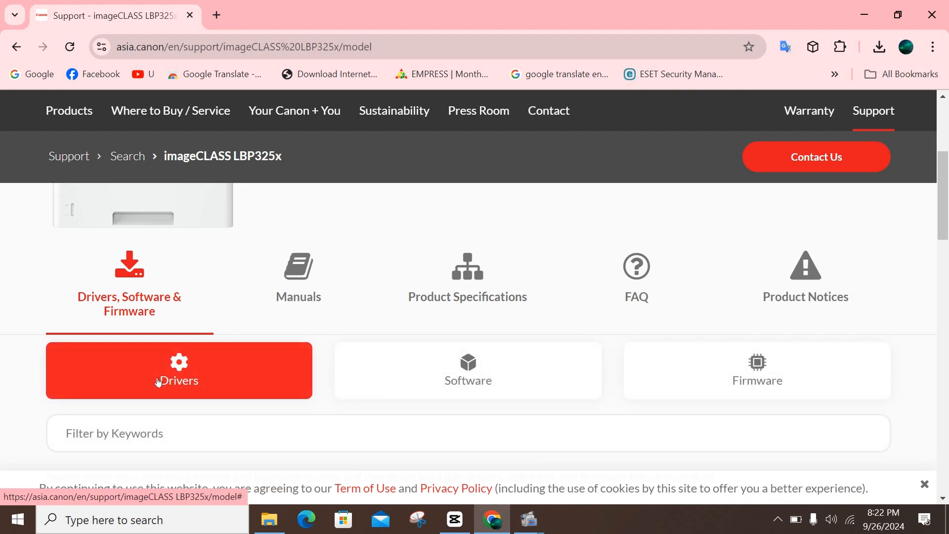
pyautogui.moveTo(947, 206); pyautogui.dragTo(948, 274)
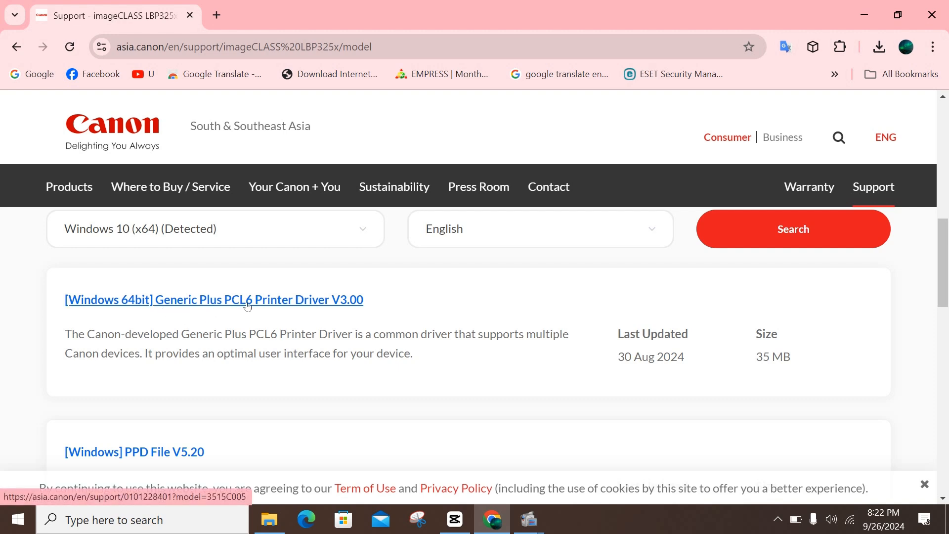
pyautogui.click(350, 303)
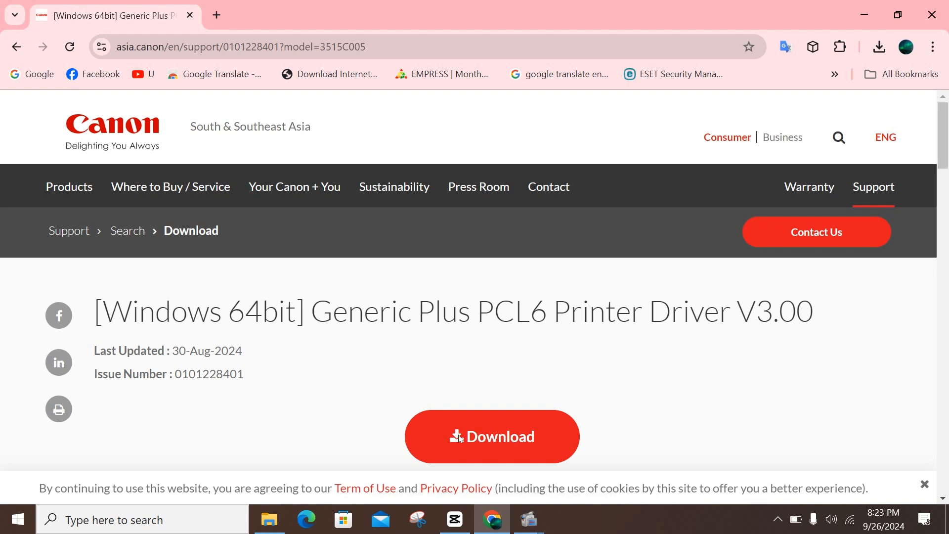
# - Download the Generic Plus PCL6 driver installer and cancel the duplicate download of GPlus_PCL6_Driver_V300_W64_00.exe
pyautogui.click(500, 439)
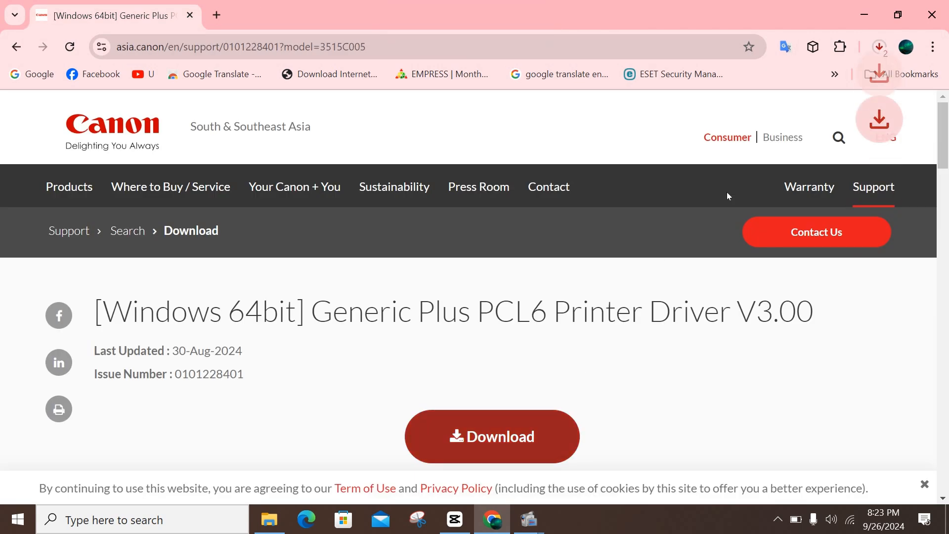
pyautogui.click(880, 46)
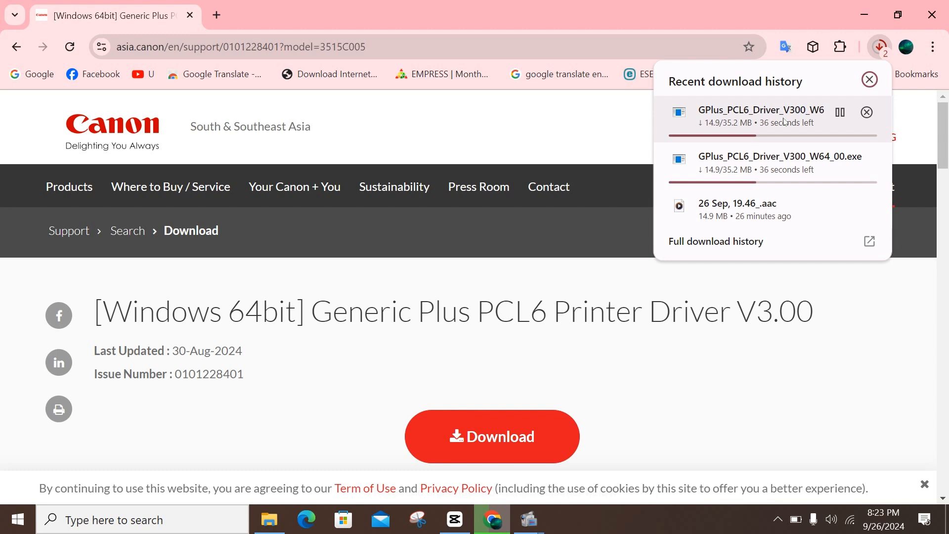
pyautogui.click(868, 160)
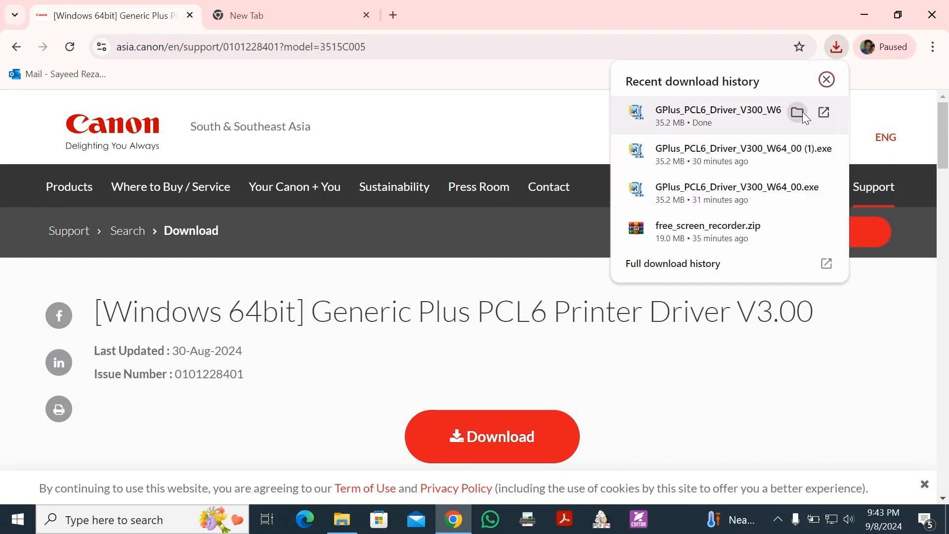
# - Locate the downloaded GPlus_PCL6_Driver_V300_W64_00 (2) file in its folder and extract it to a subfolder of the same name
pyautogui.click(829, 113)
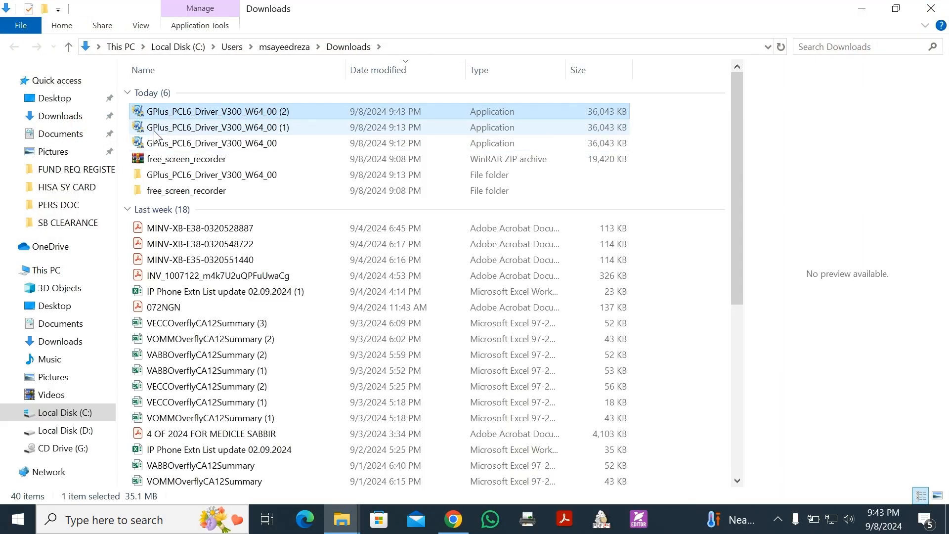
pyautogui.doubleClick(189, 111)
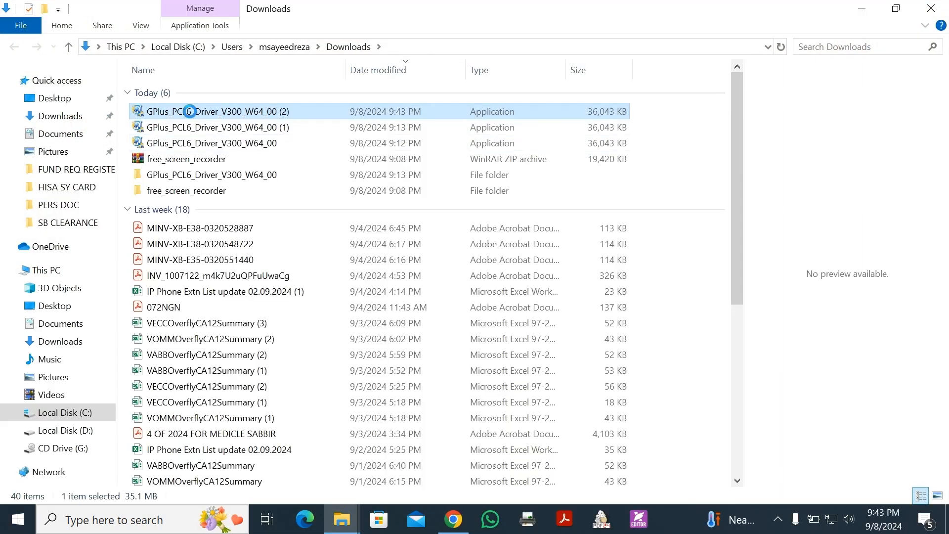
pyautogui.rightClick(189, 111)
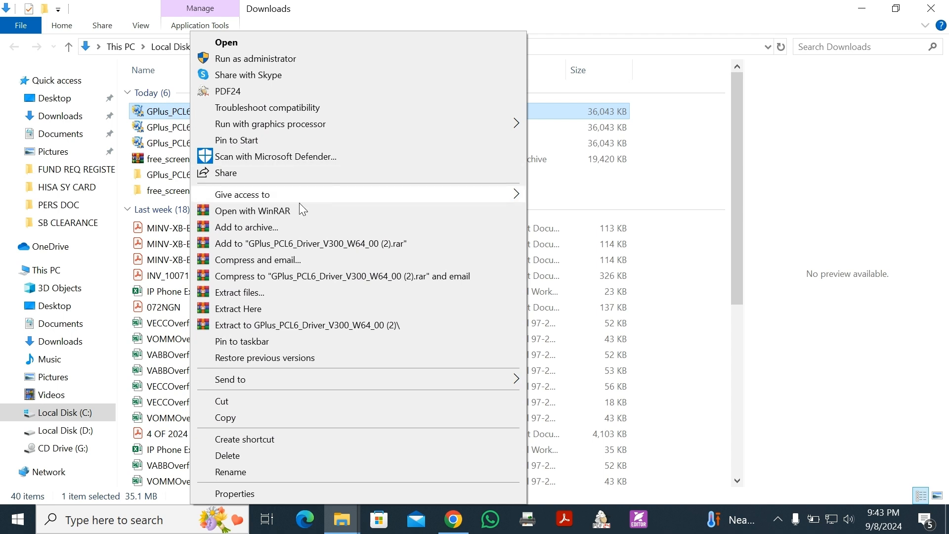
pyautogui.click(294, 325)
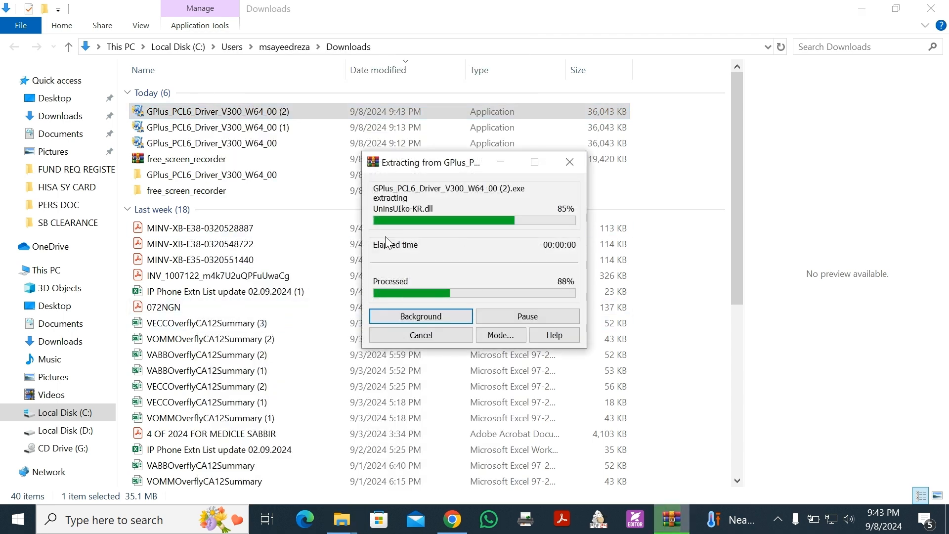
# - Run the Setup application from the extracted driver folder and authorize it with the .\administrator user name and the account password
pyautogui.doubleClick(205, 175)
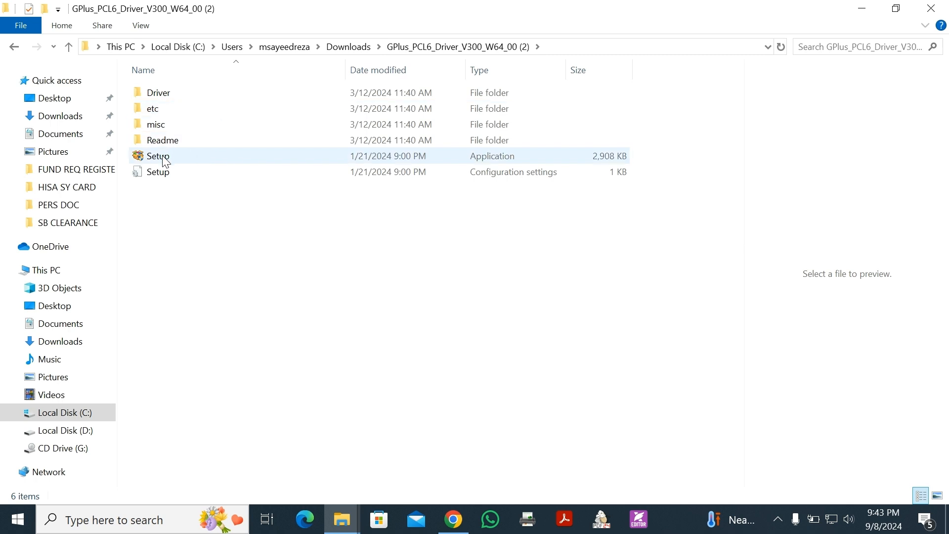
pyautogui.doubleClick(164, 159)
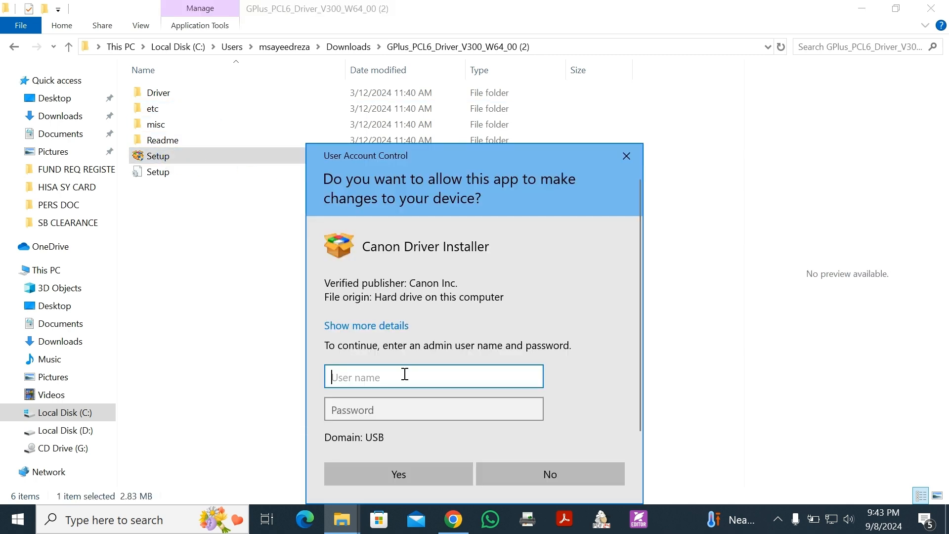
pyautogui.write('.\\admi')
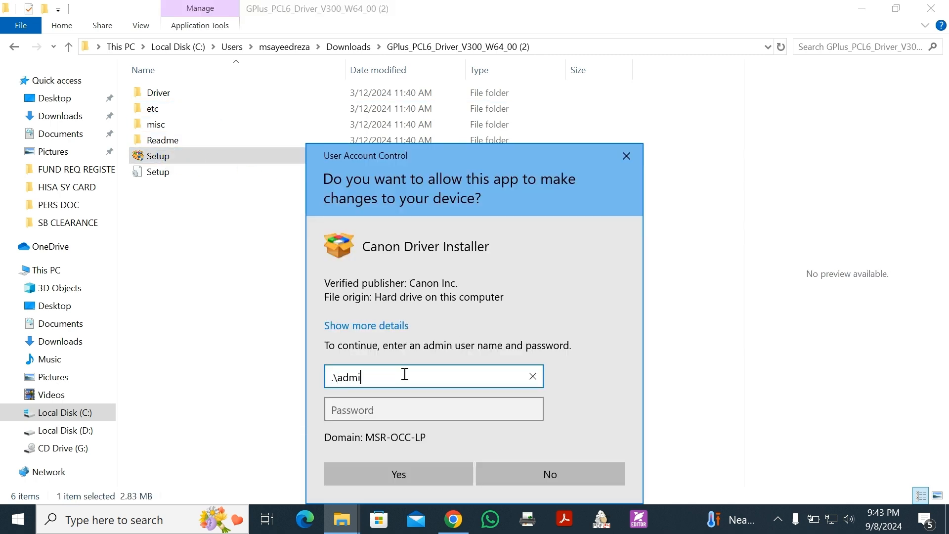
pyautogui.write('nistrator')
pyautogui.press('Tab')
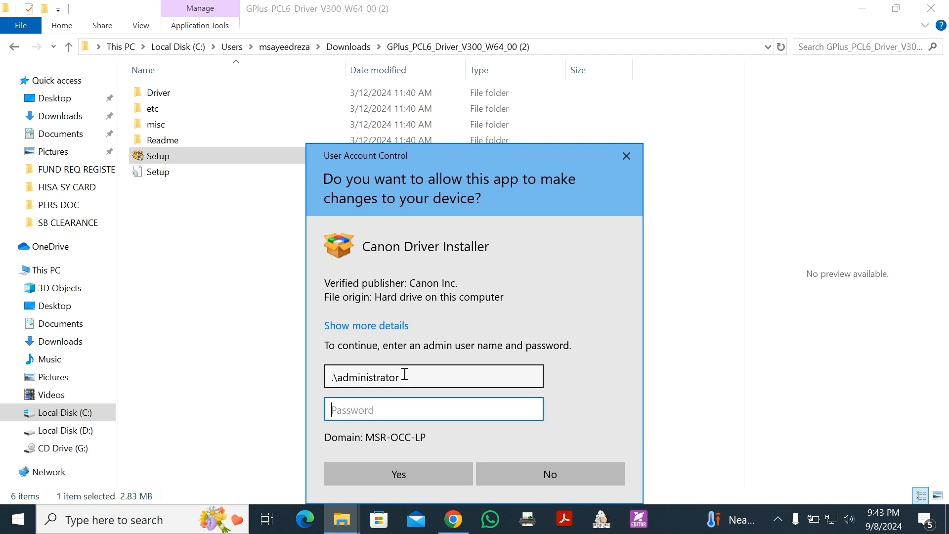
pyautogui.write('************')
pyautogui.press('Return')
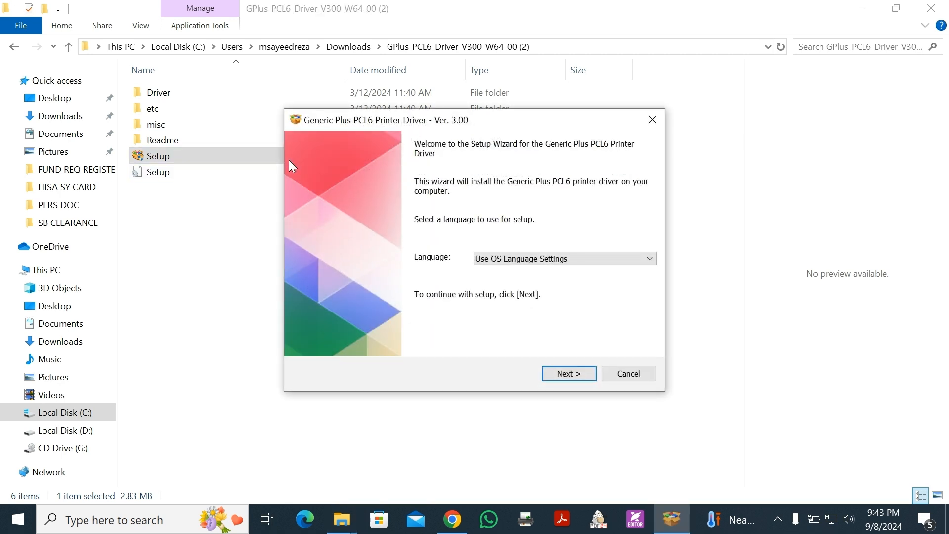
# - Keep the OS language setting, accept the license agreement and continue with the Standard network setup method
pyautogui.click(569, 374)
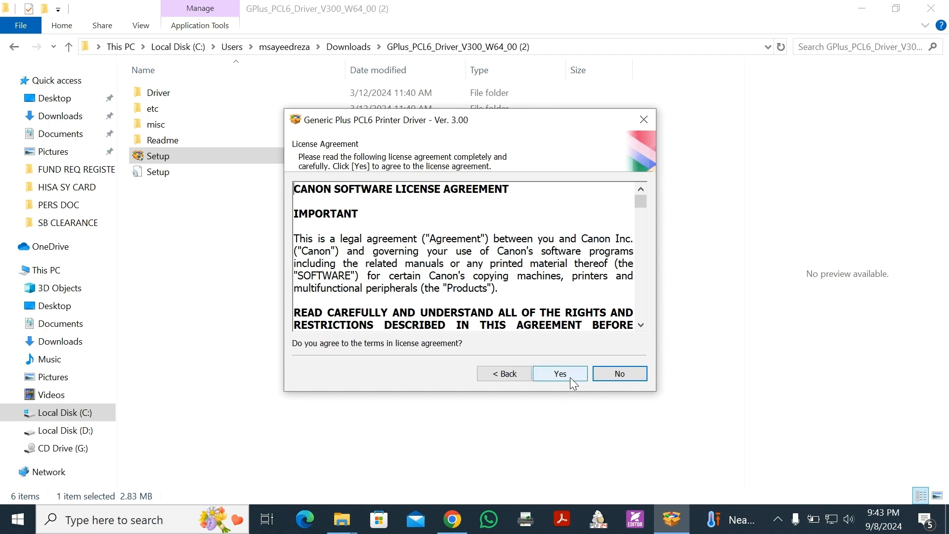
pyautogui.click(571, 377)
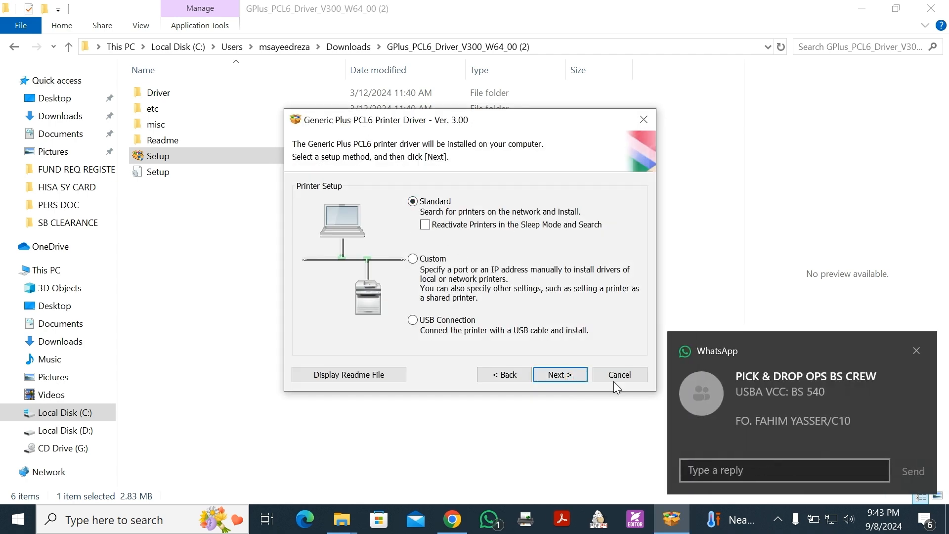
pyautogui.click(918, 350)
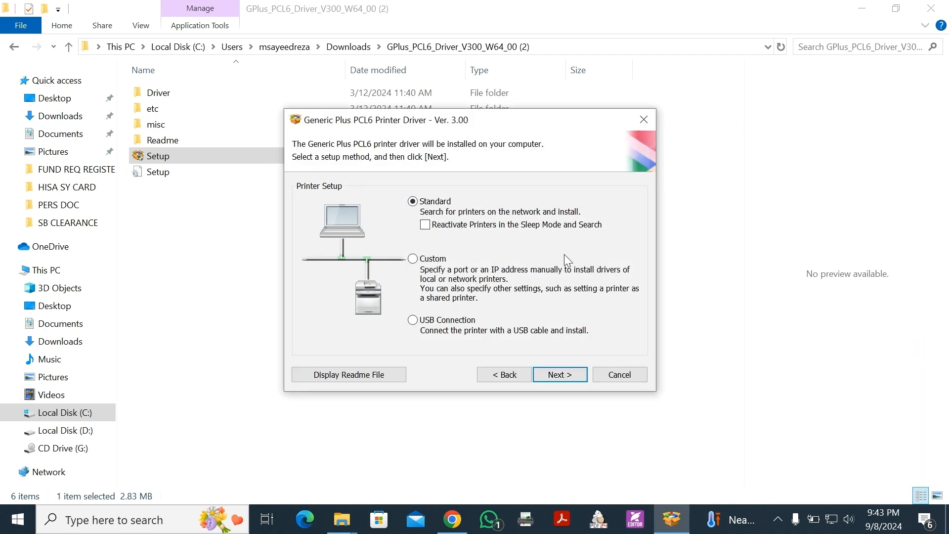
pyautogui.click(569, 374)
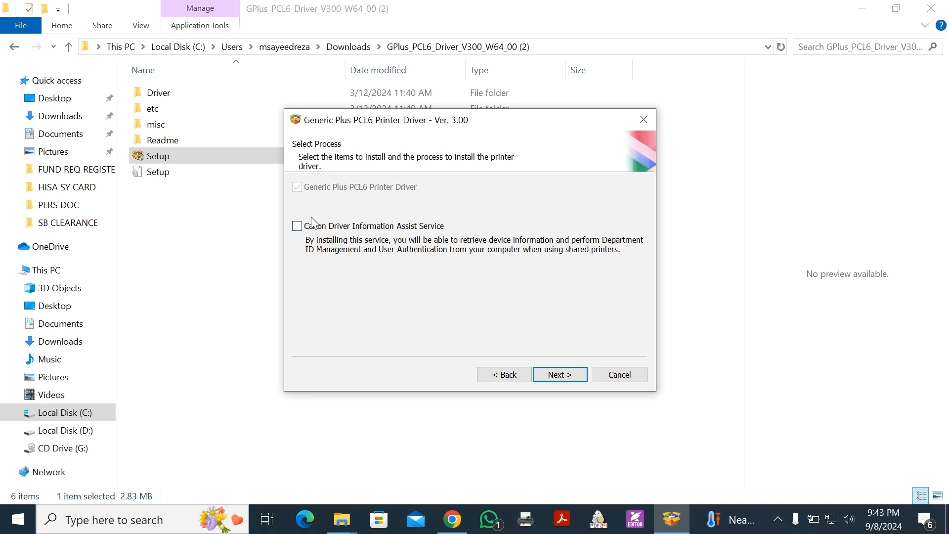
# - Include Canon Driver Information Assist Service in the installation and allow the Windows Firewall block to be removed
pyautogui.click(324, 227)
pyautogui.click(561, 374)
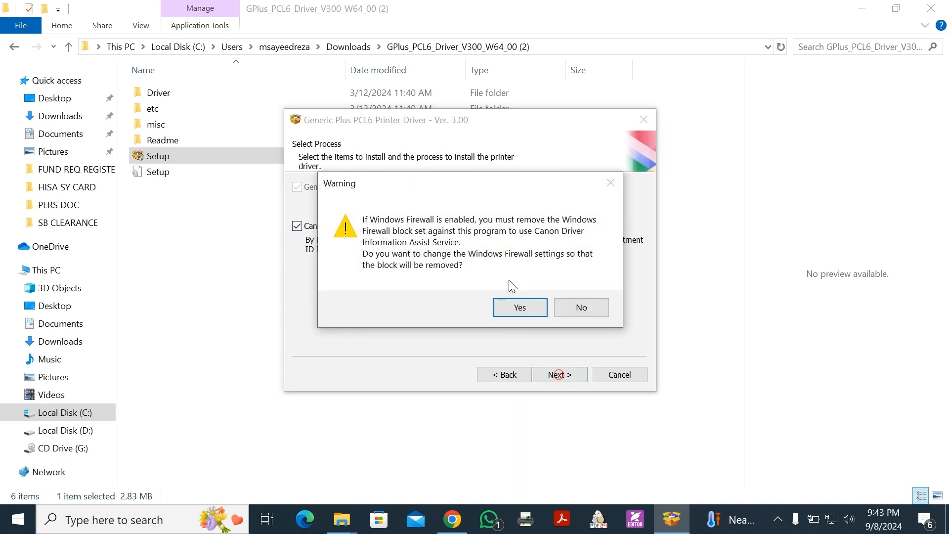
pyautogui.click(514, 303)
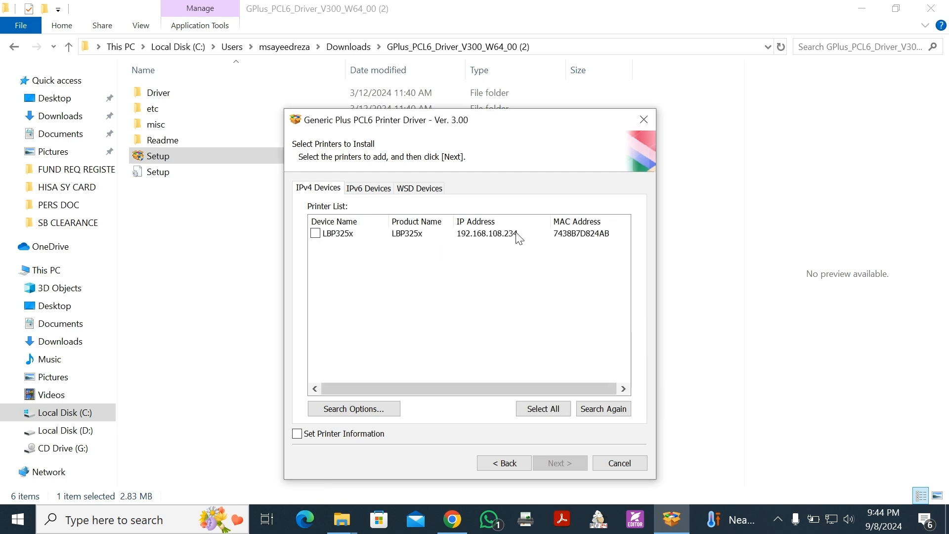
# - Select the LBP325x printer at 192.168.108.234 from the IPv4 devices and start the driver installation
pyautogui.click(315, 234)
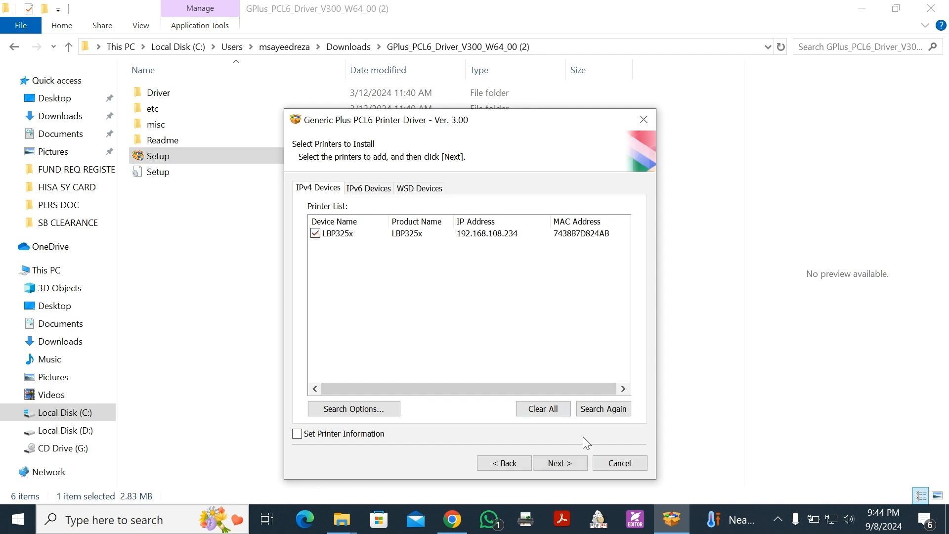
pyautogui.click(570, 463)
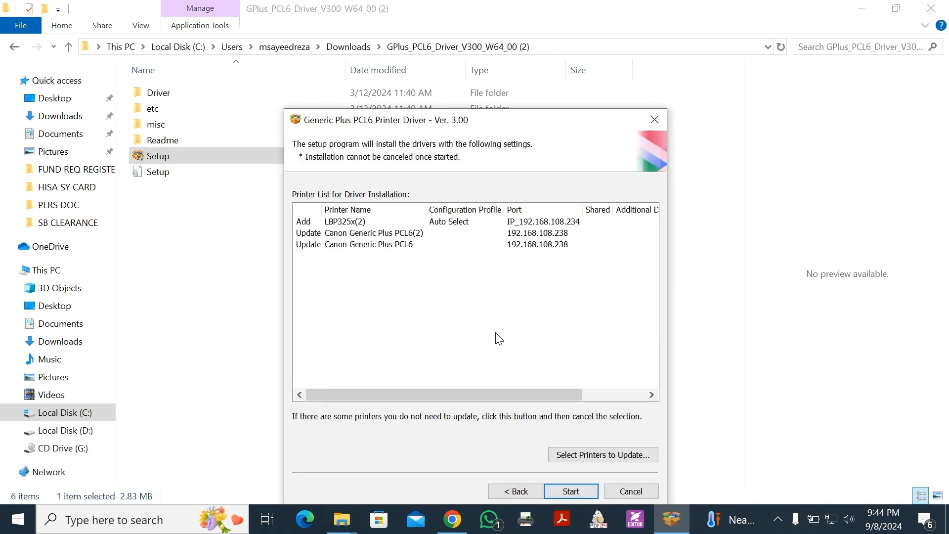
pyautogui.click(531, 222)
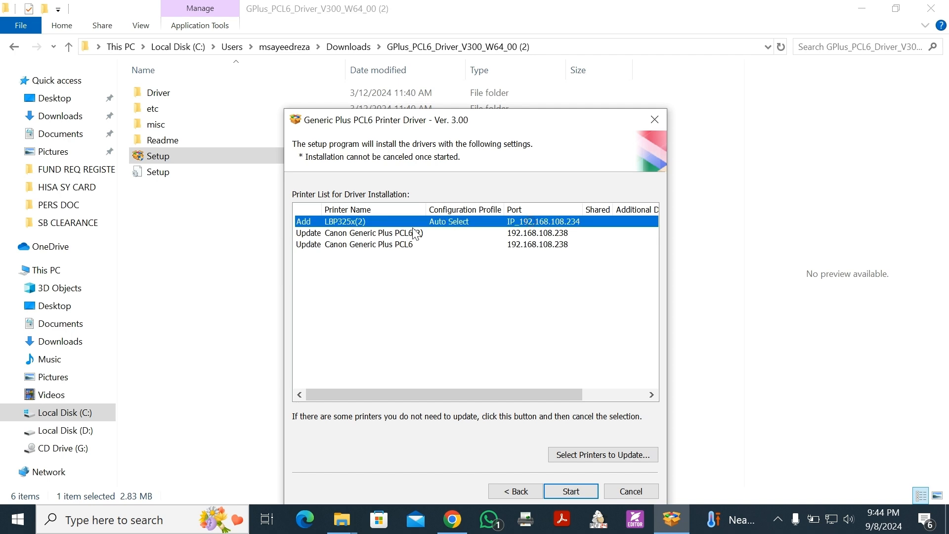
pyautogui.click(572, 492)
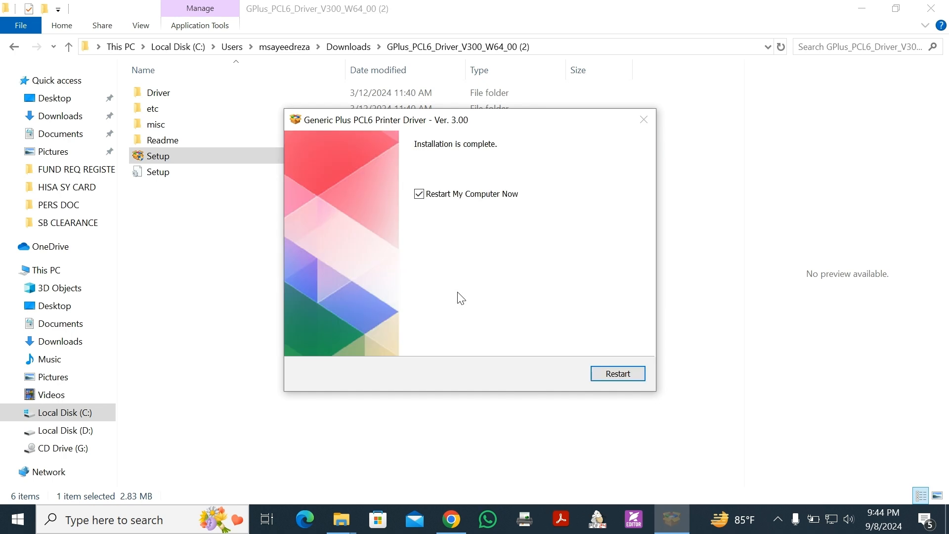
# - Exit the completed driver installation without restarting the computer, declining the restart in the warning as well
pyautogui.click(474, 198)
pyautogui.click(624, 374)
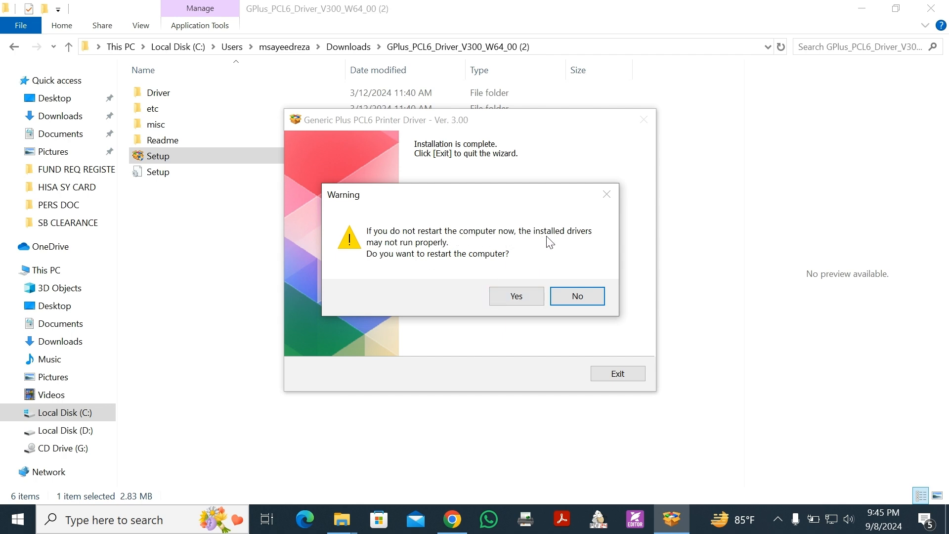
pyautogui.click(562, 292)
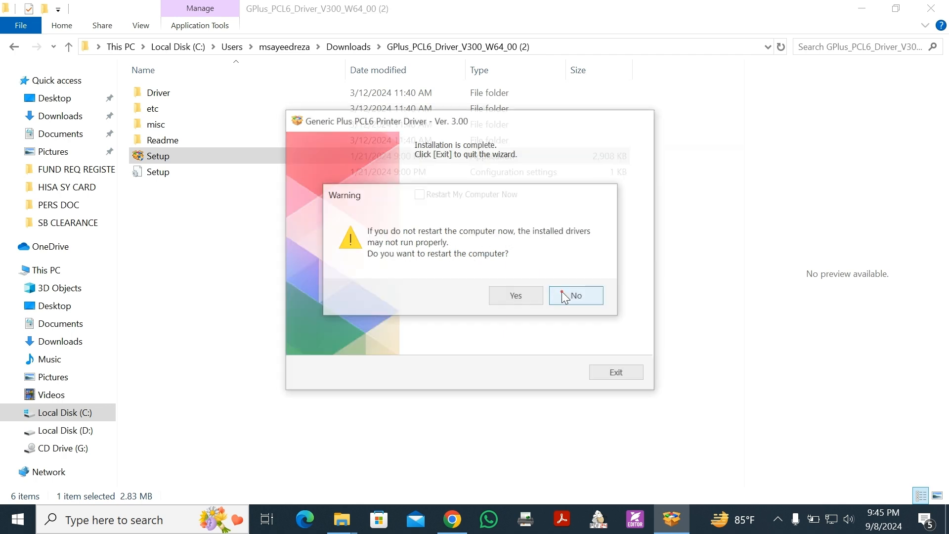
# - Close the extracted driver folder and the browser window, and refresh the desktop
pyautogui.click(932, 8)
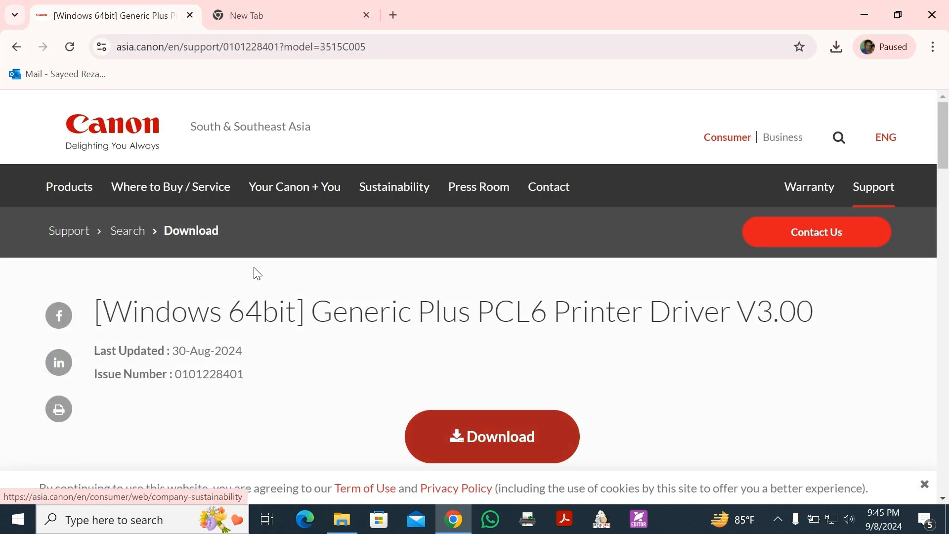
pyautogui.click(933, 15)
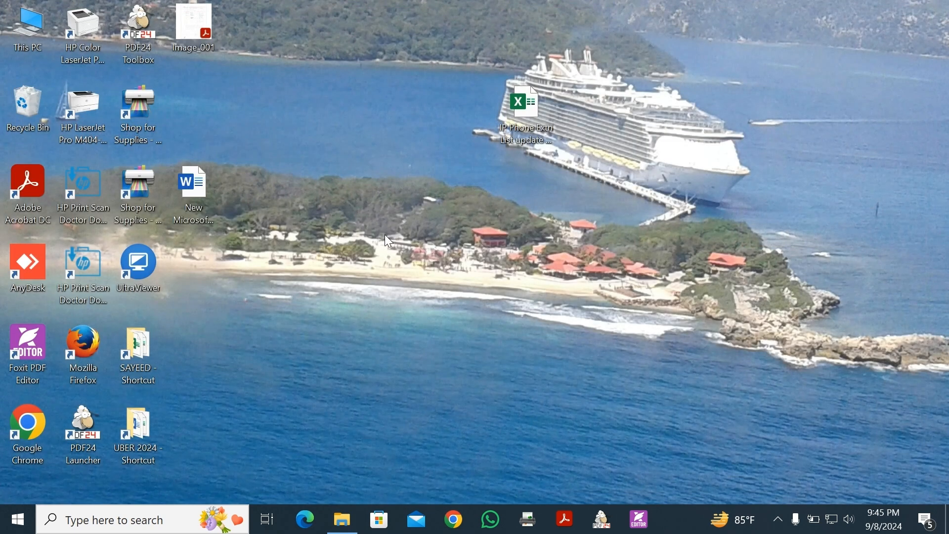
pyautogui.rightClick(375, 197)
pyautogui.click(396, 241)
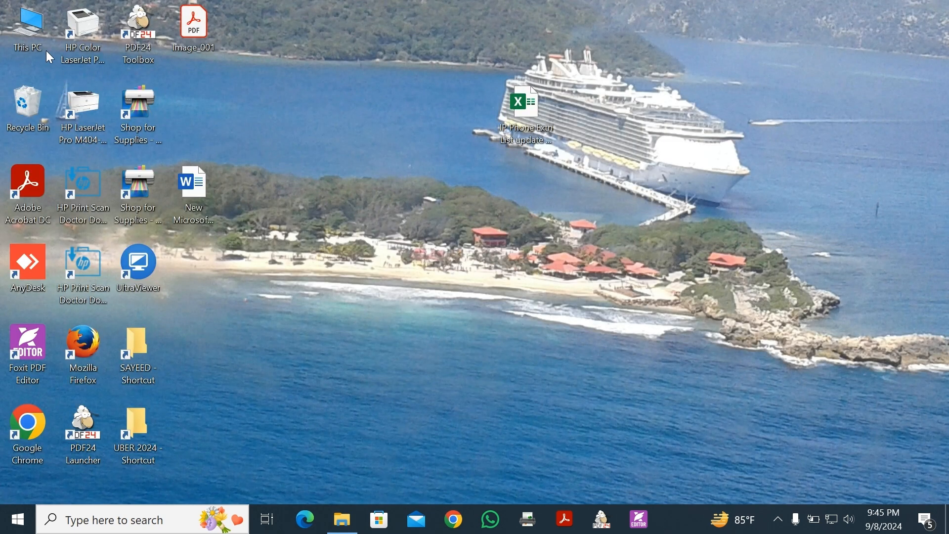
# - Search Windows for Control Panel, open Devices and Printers from its recent items, dismiss the WhatsApp notification and maximize the window
pyautogui.click(196, 527)
pyautogui.write('con')
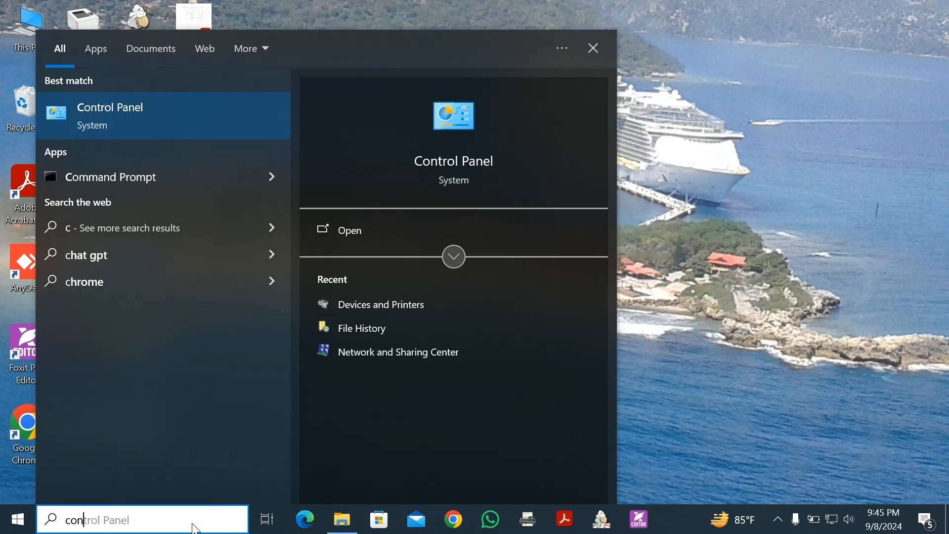
pyautogui.click(408, 306)
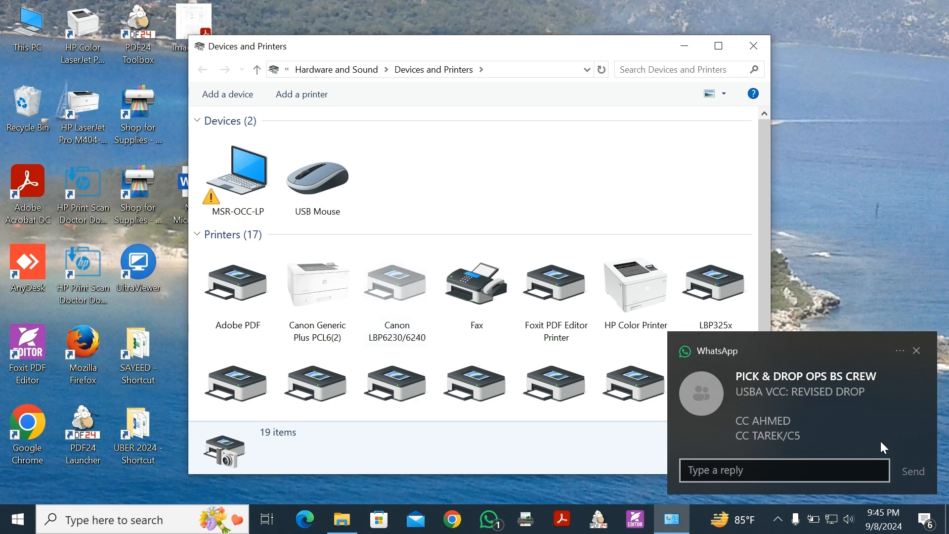
pyautogui.click(917, 351)
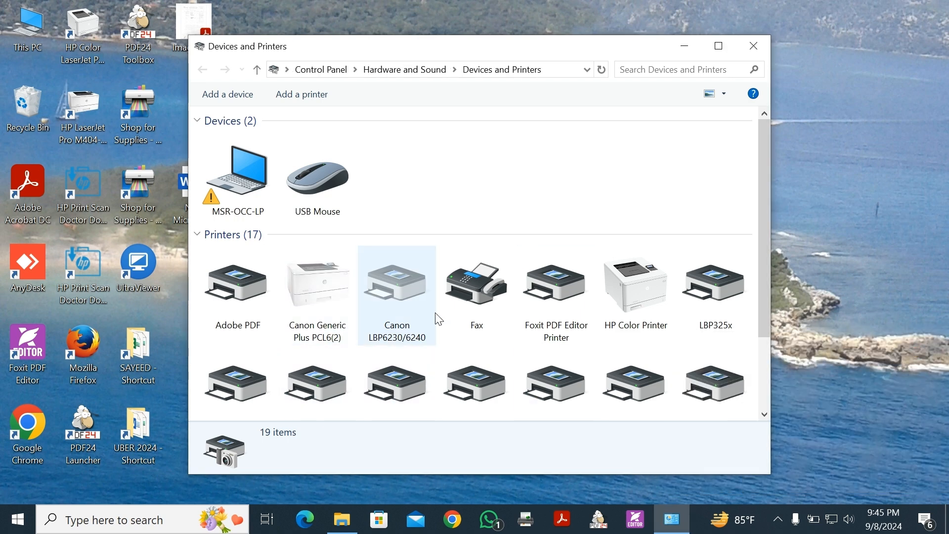
pyautogui.scroll(-2, 445, 297)
pyautogui.click(719, 46)
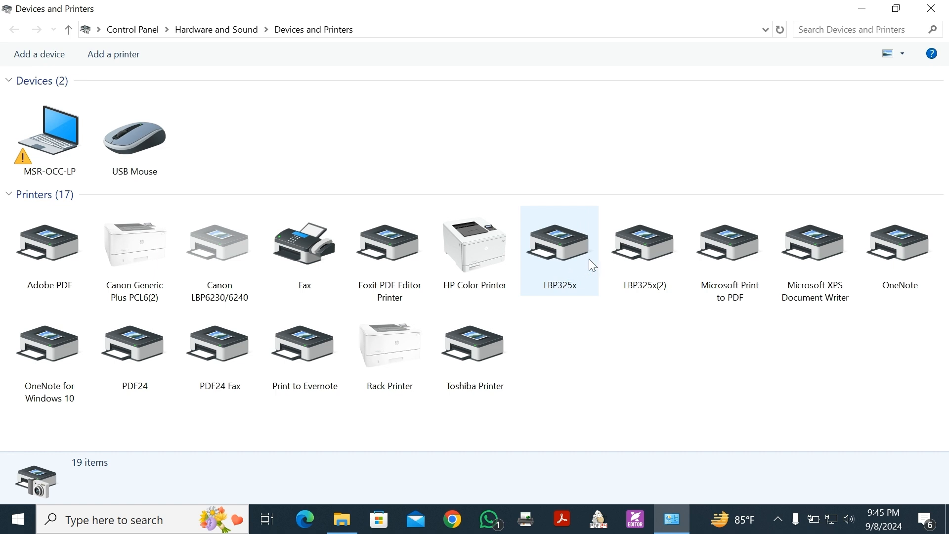
# - Open the printer properties of LBP325x and print a test page
pyautogui.click(589, 260)
pyautogui.rightClick(586, 261)
pyautogui.click(652, 324)
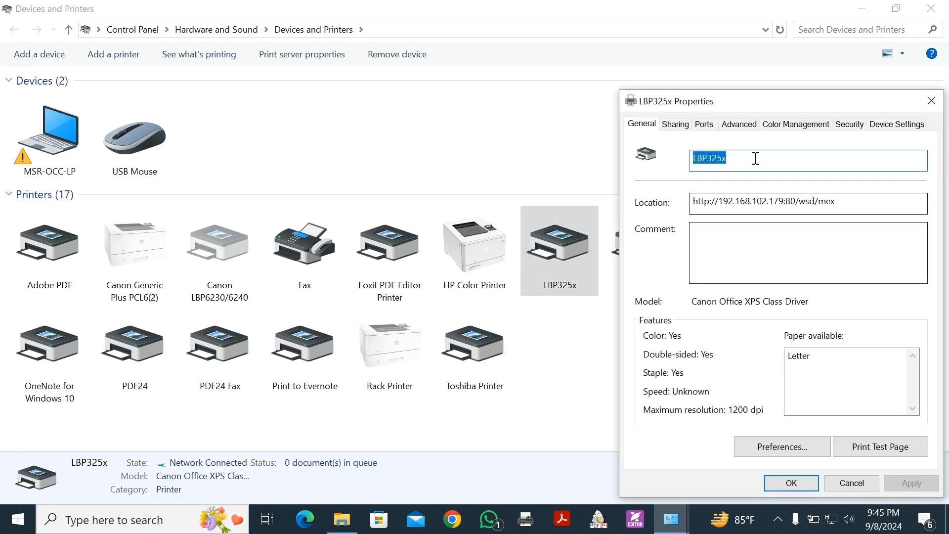
pyautogui.moveTo(763, 103); pyautogui.dragTo(704, 105)
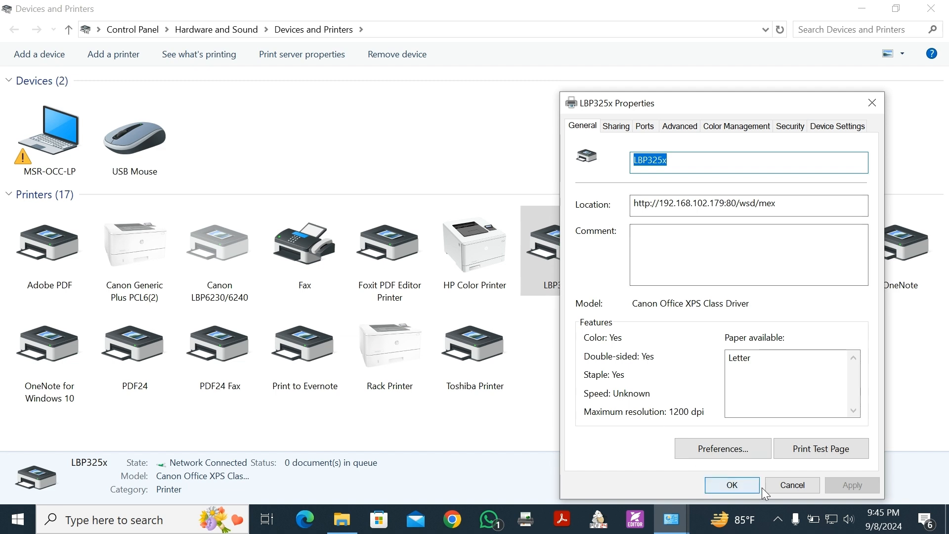
pyautogui.click(831, 458)
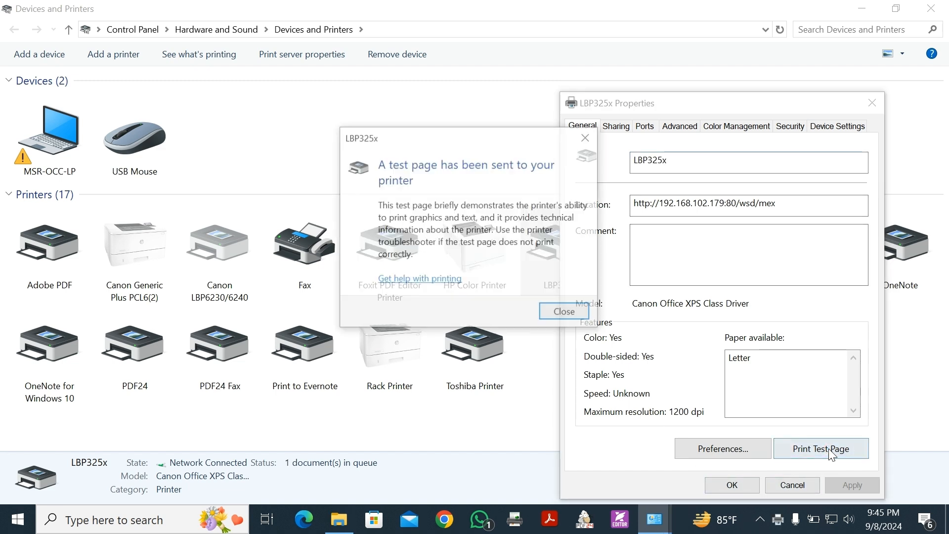